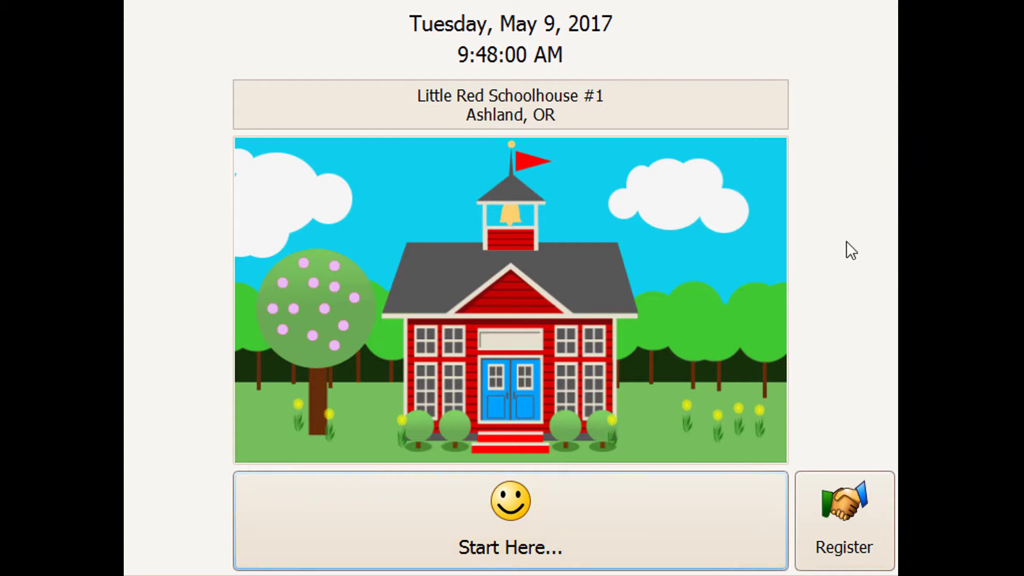
From the admin menu, look over the Options and Hardware settings, then return home.
key("Escape")
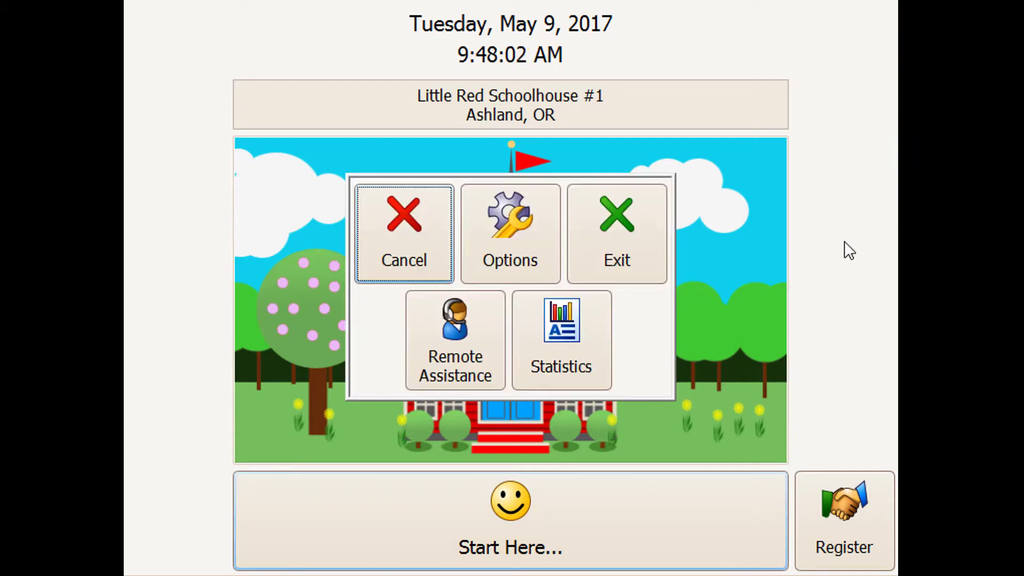
left_click(511, 232)
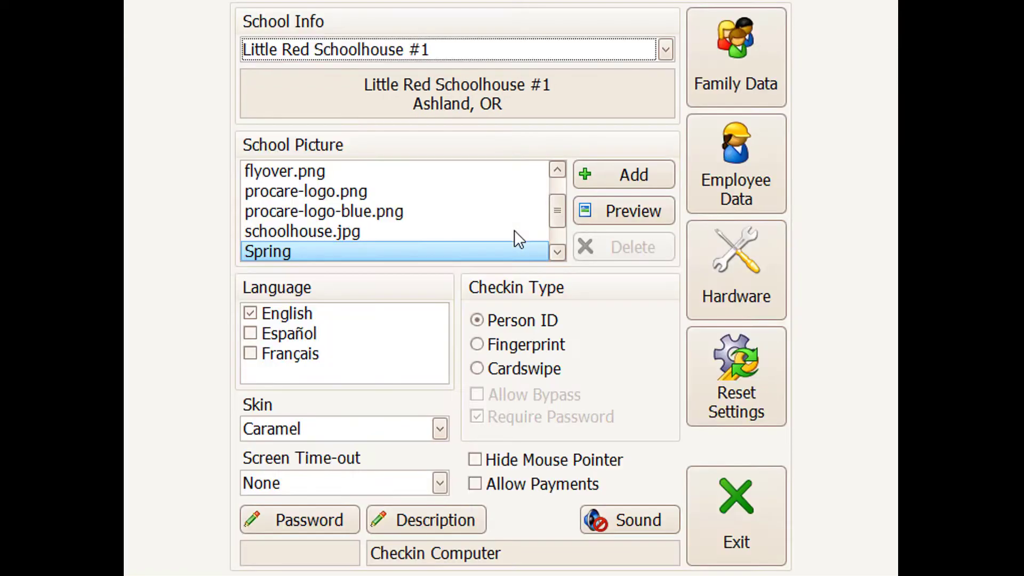
left_click(729, 272)
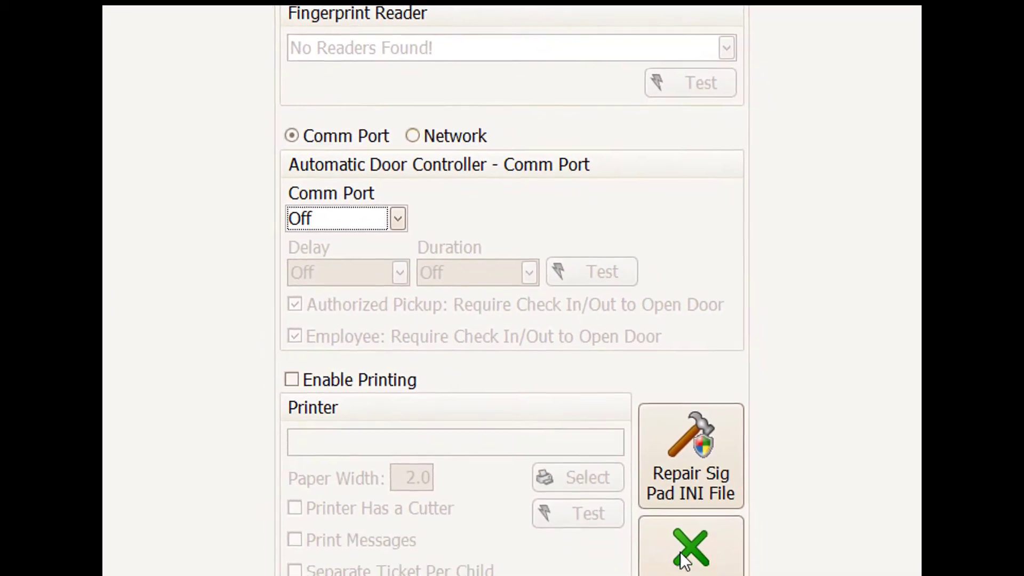
left_click(688, 544)
left_click(722, 506)
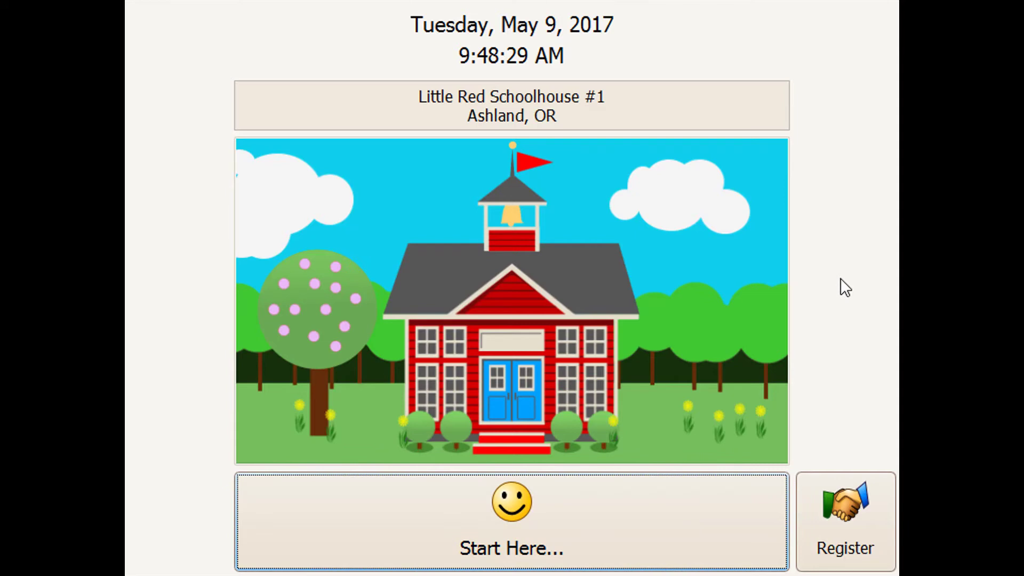
Reopen Options from the admin menu and view the Hardware settings' fingerprint reader.
key("Escape")
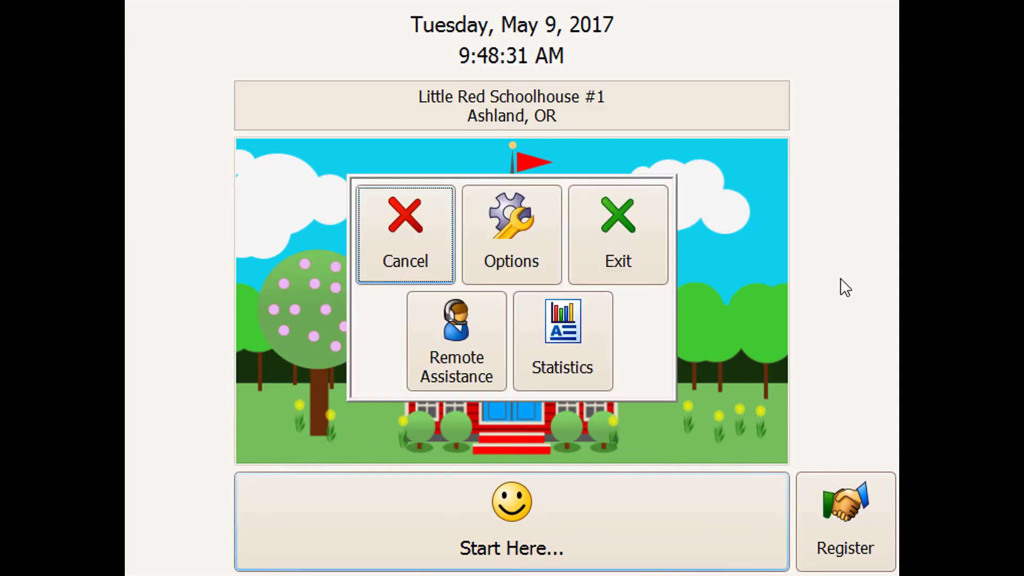
left_click(512, 235)
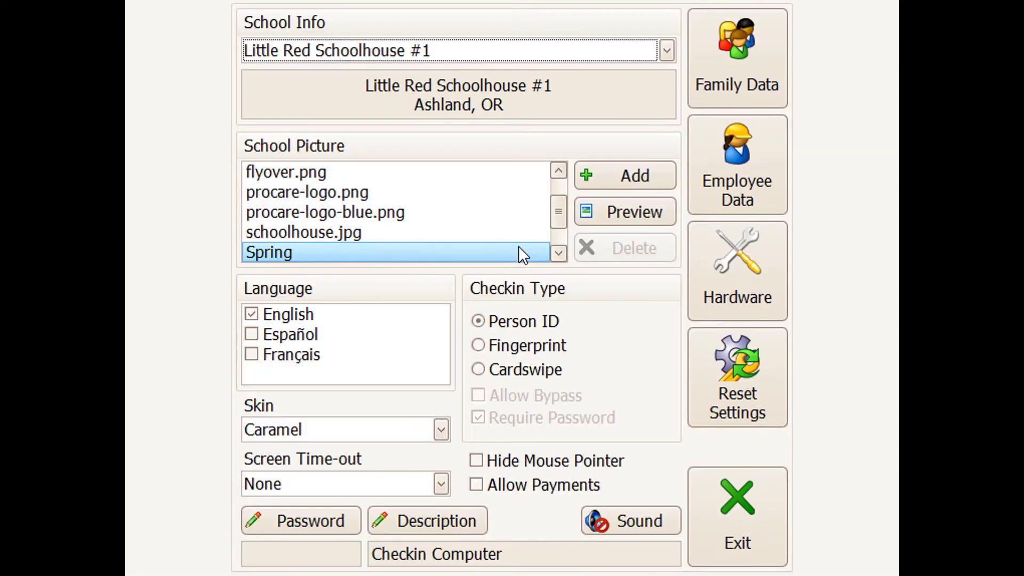
left_click(737, 272)
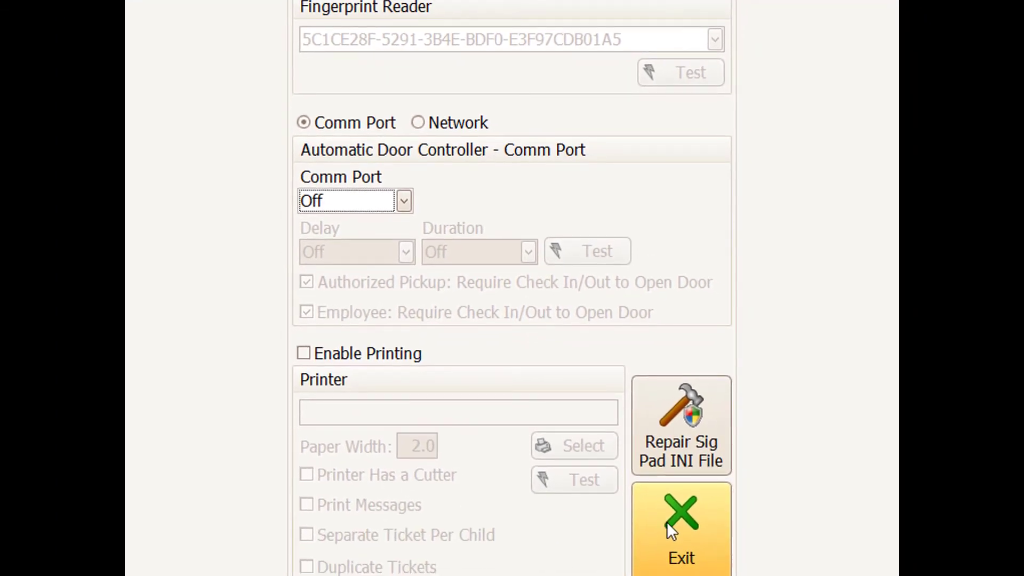
Back in Options, choose the Fingerprint check-in type, tick Allow Bypass, and exit home.
left_click(666, 522)
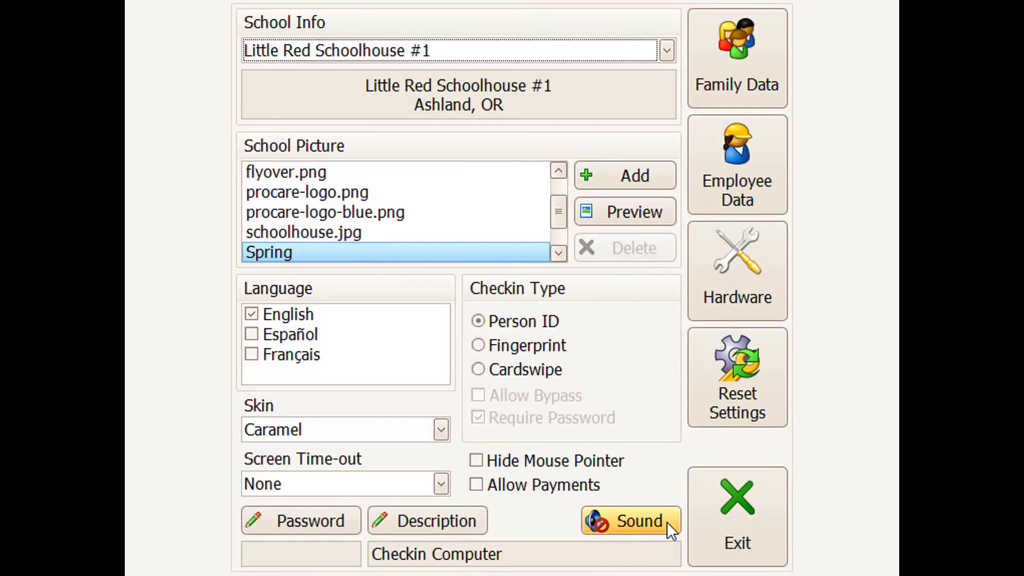
left_click(478, 346)
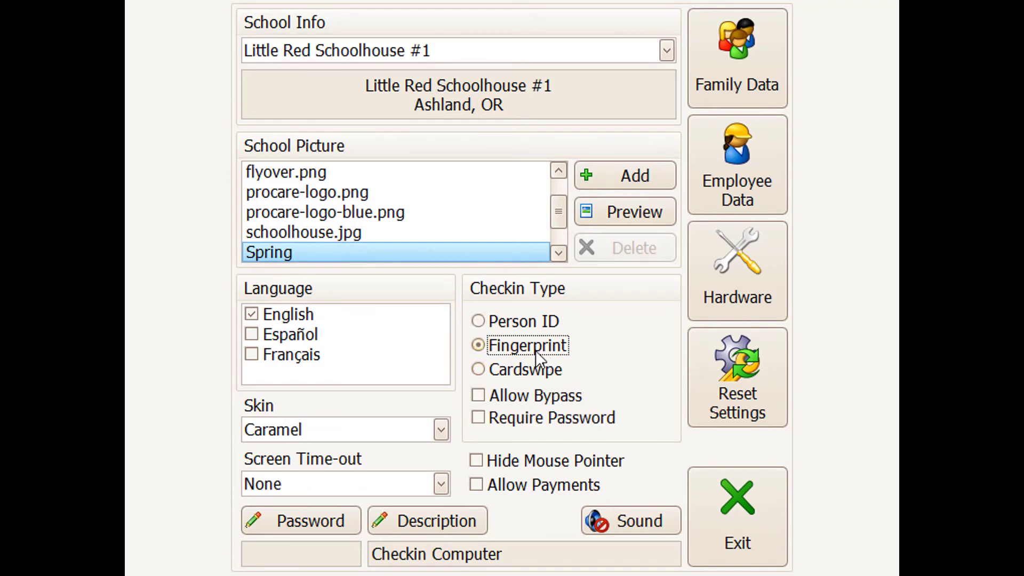
left_click(479, 395)
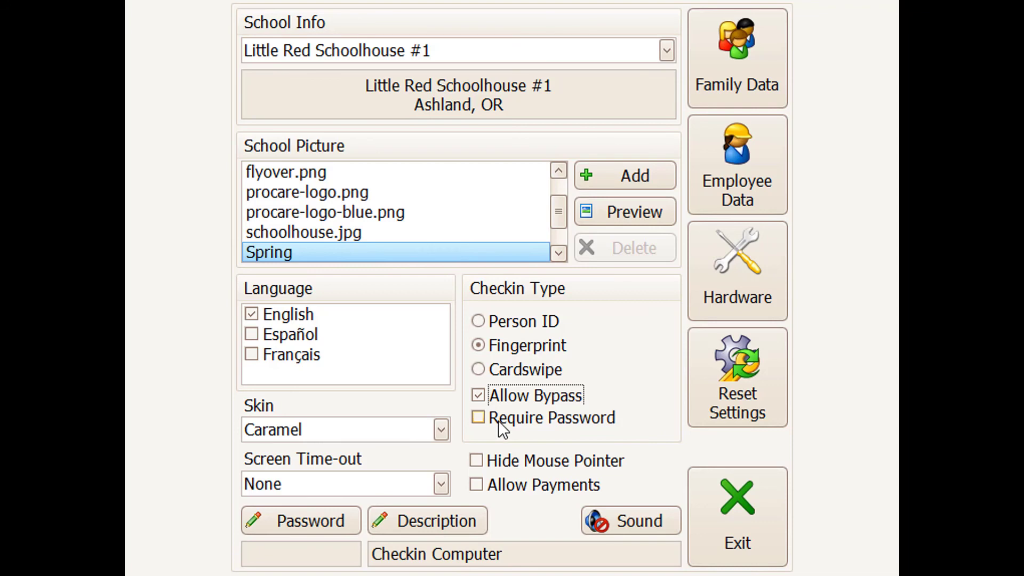
left_click(703, 496)
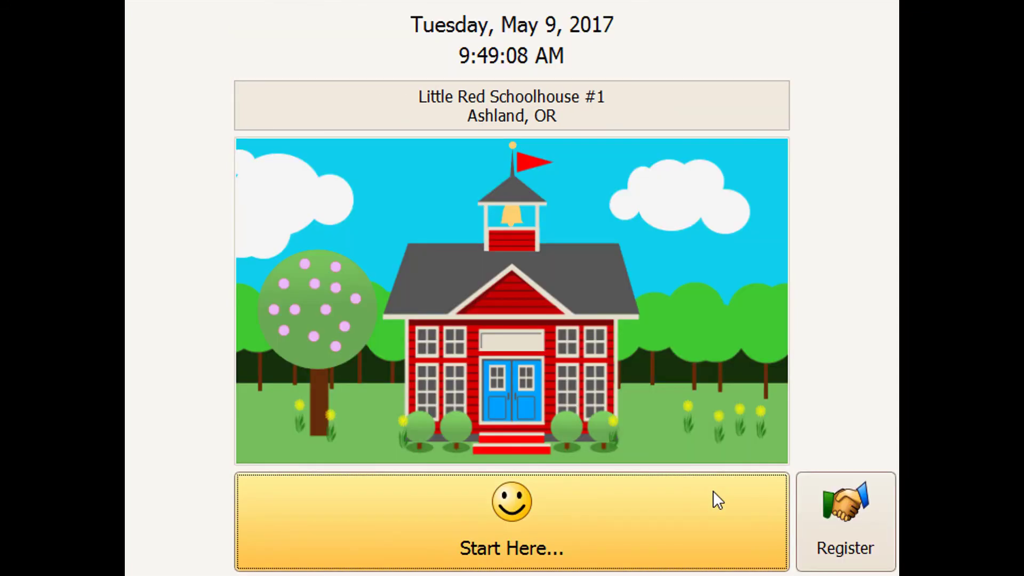